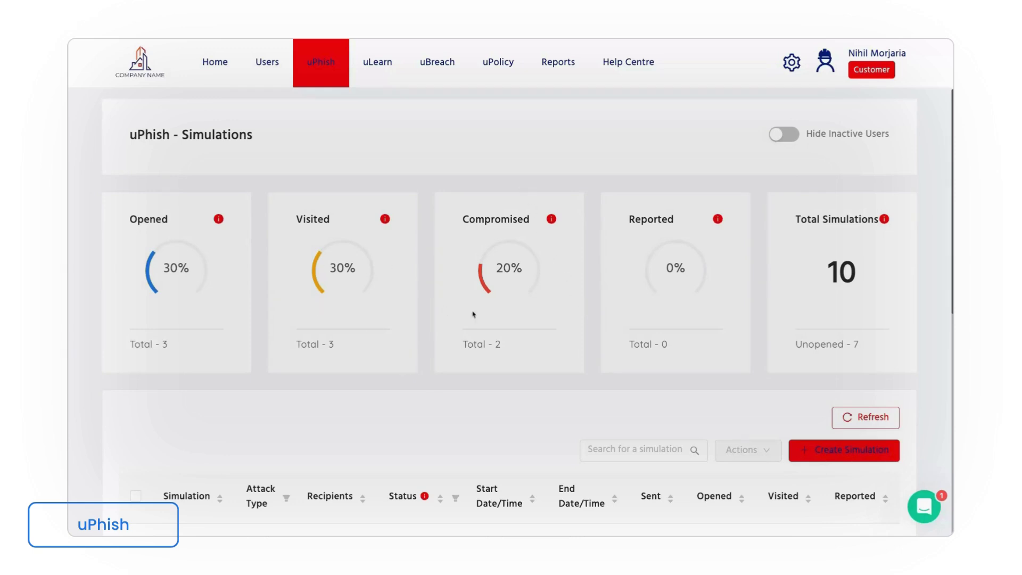
# Create a new uPhish simulation using the Landing Page attack type to reach landing-page selection
pyautogui.moveTo(316, 84)
pyautogui.click(825, 449)
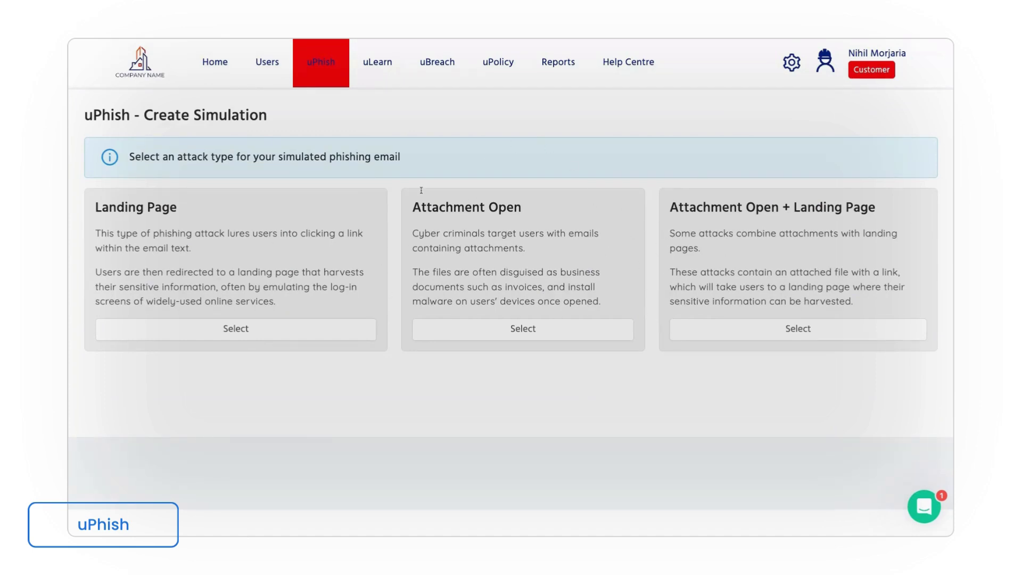
pyautogui.click(236, 328)
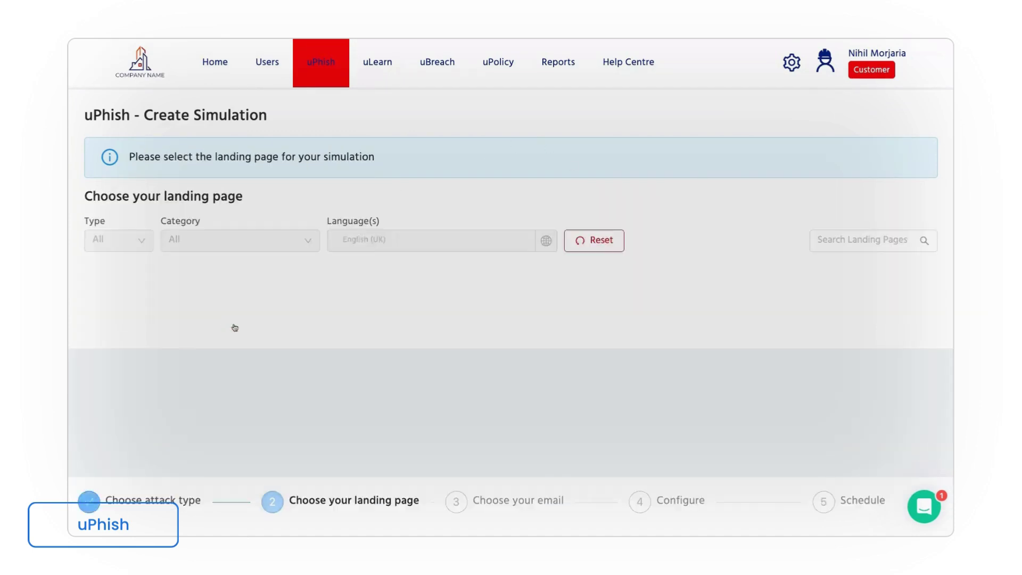
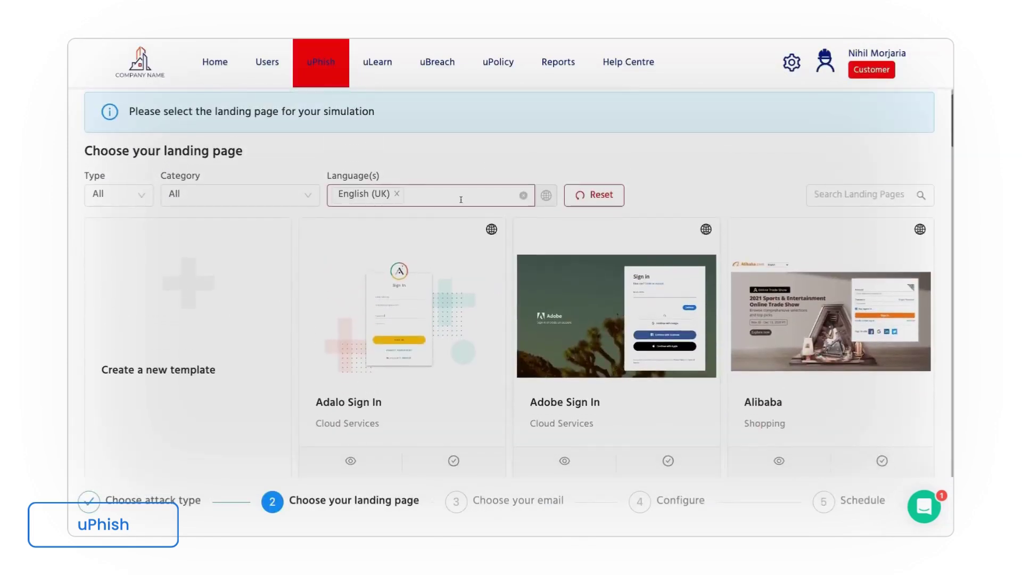
pyautogui.click(463, 201)
pyautogui.scroll(-1, 452, 293)
pyautogui.scroll(-7, 451, 293)
pyautogui.scroll(-4, 389, 372)
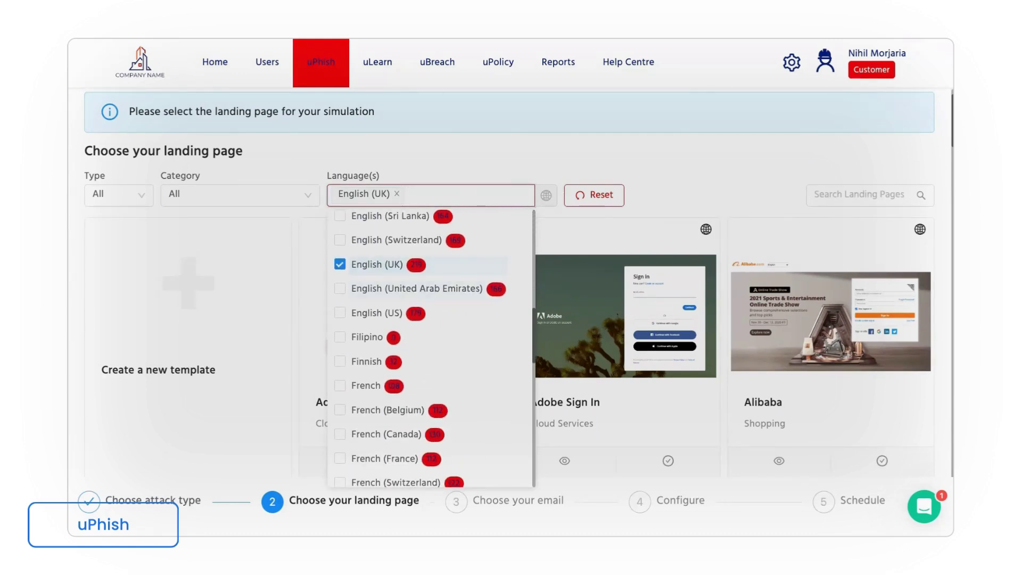
pyautogui.scroll(-20, 389, 372)
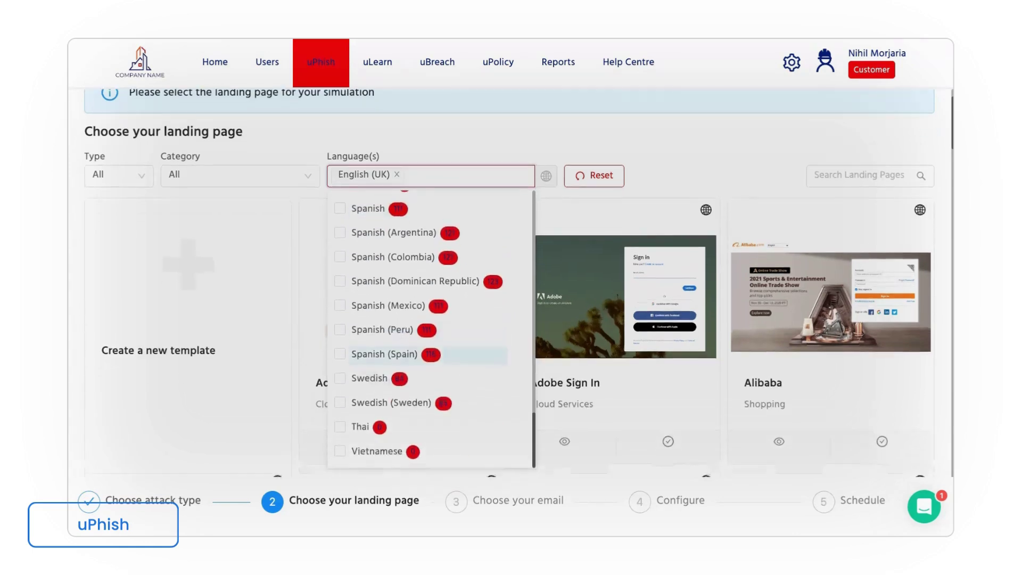
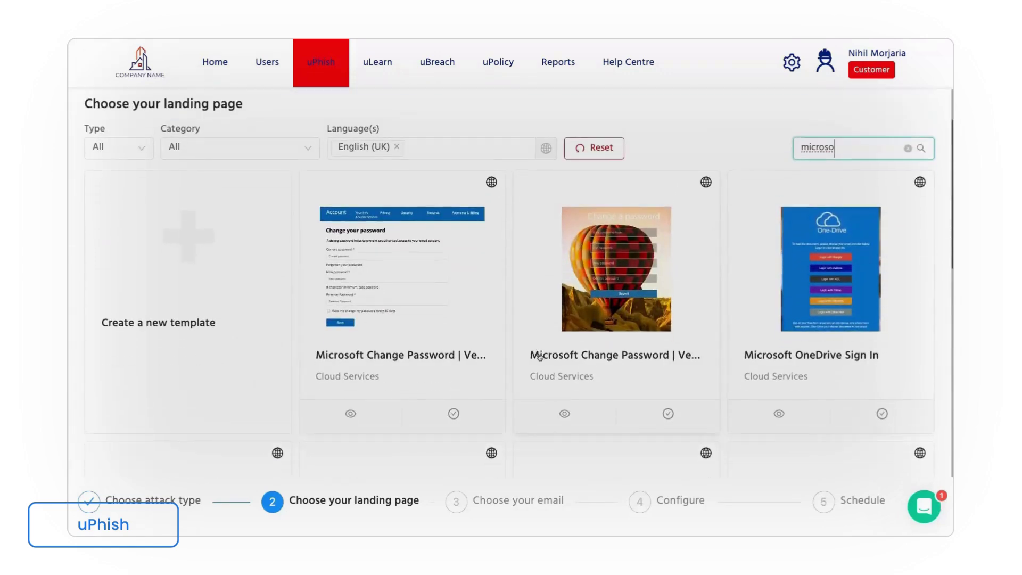
# Scroll the Microsoft landing page grid and bring up the uPhish navigation menu
pyautogui.scroll(-1, 540, 357)
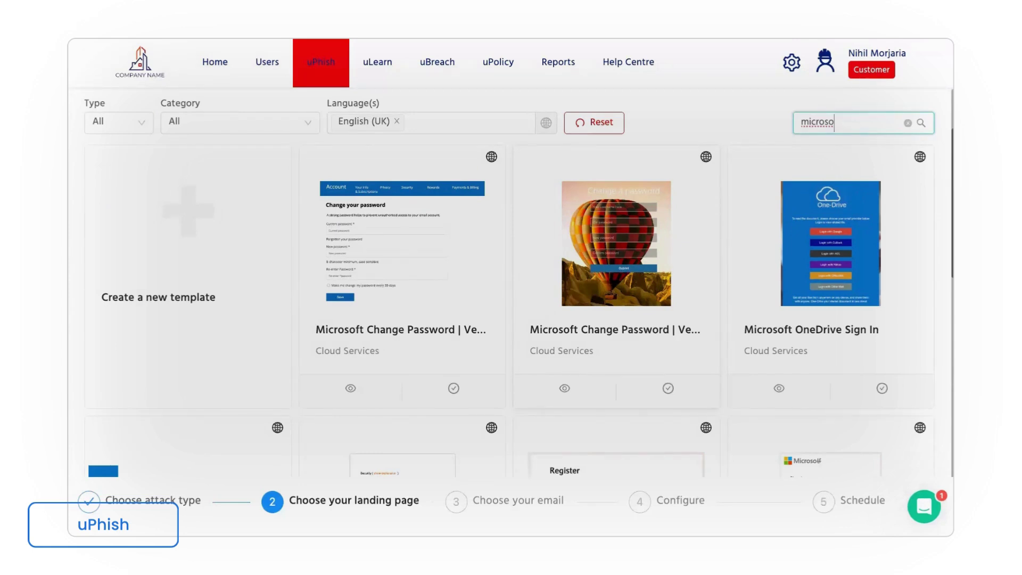
pyautogui.moveTo(335, 60)
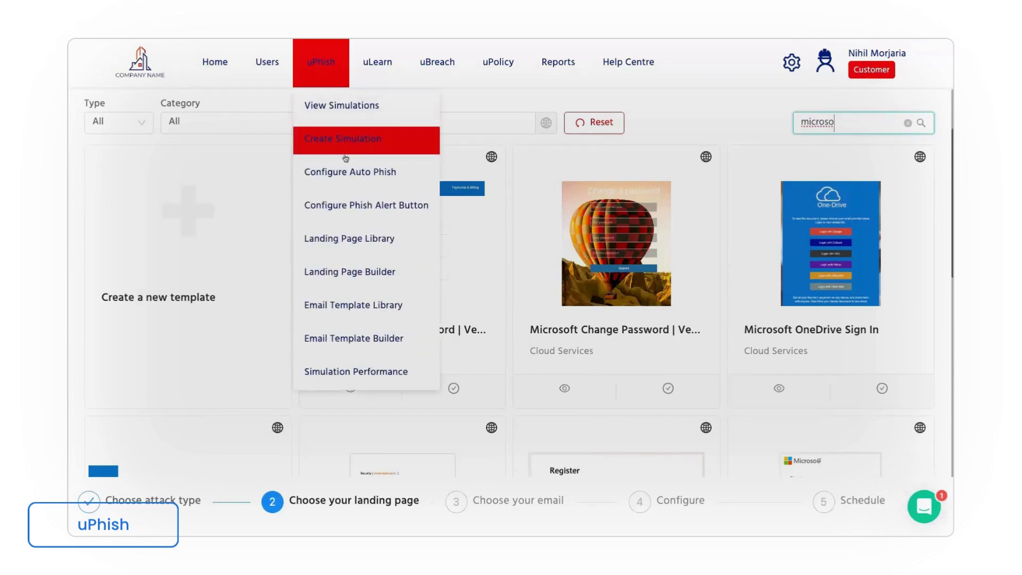
# Start a new template from the uPhish Email Template Builder
pyautogui.click(369, 338)
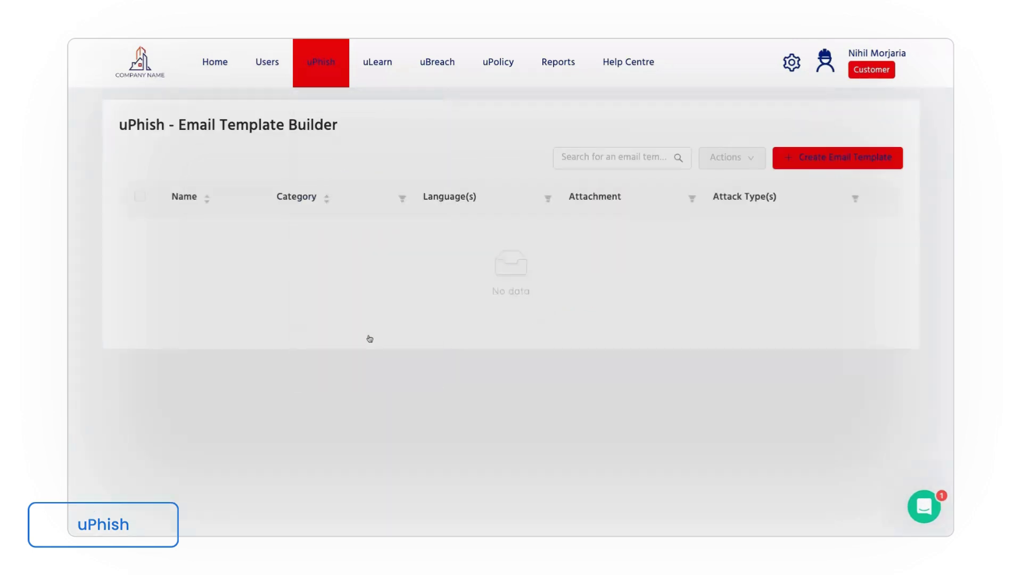
pyautogui.click(809, 168)
pyautogui.scroll(-1, 539, 343)
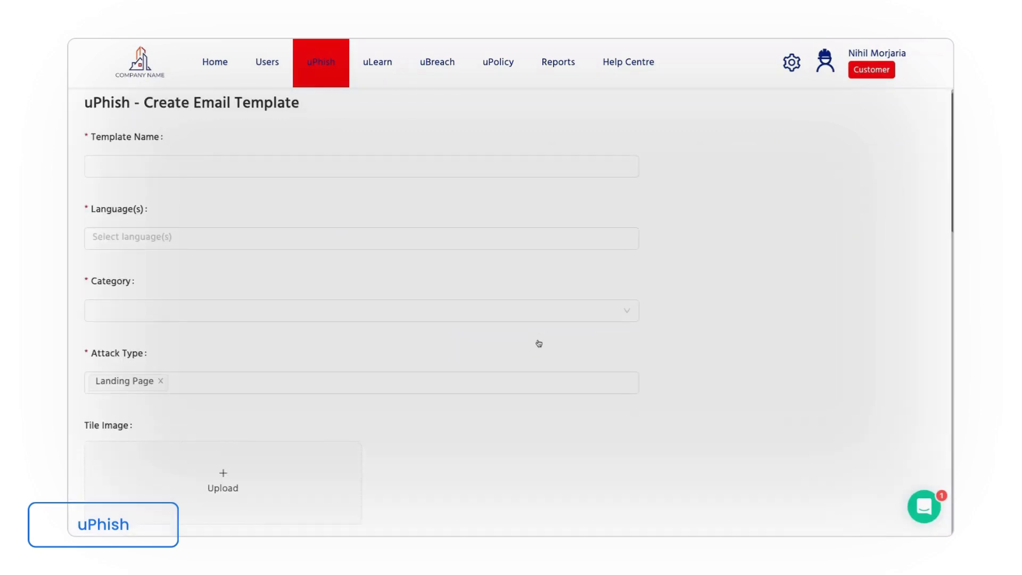
pyautogui.scroll(-5, 539, 343)
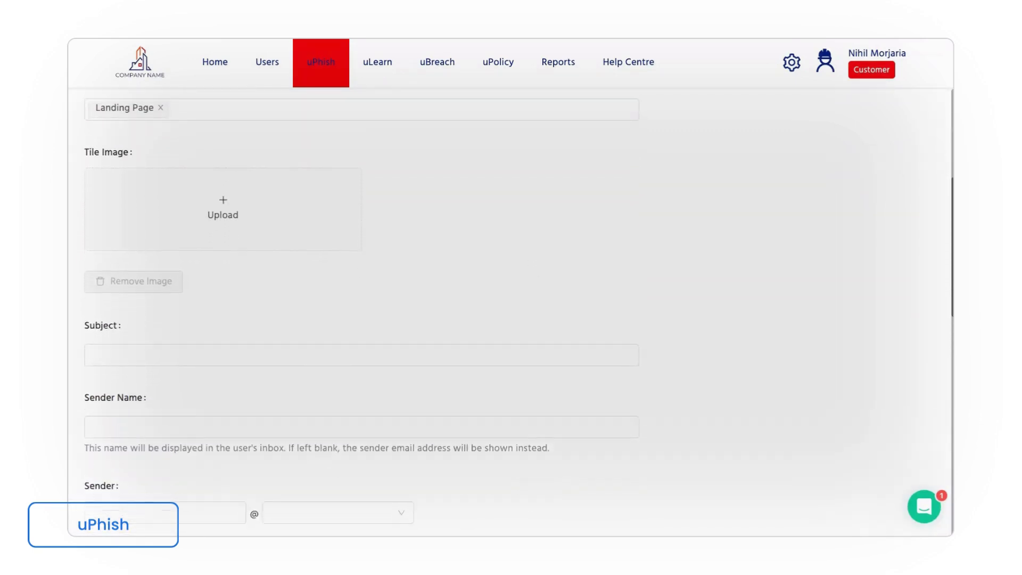
pyautogui.scroll(-4, 539, 343)
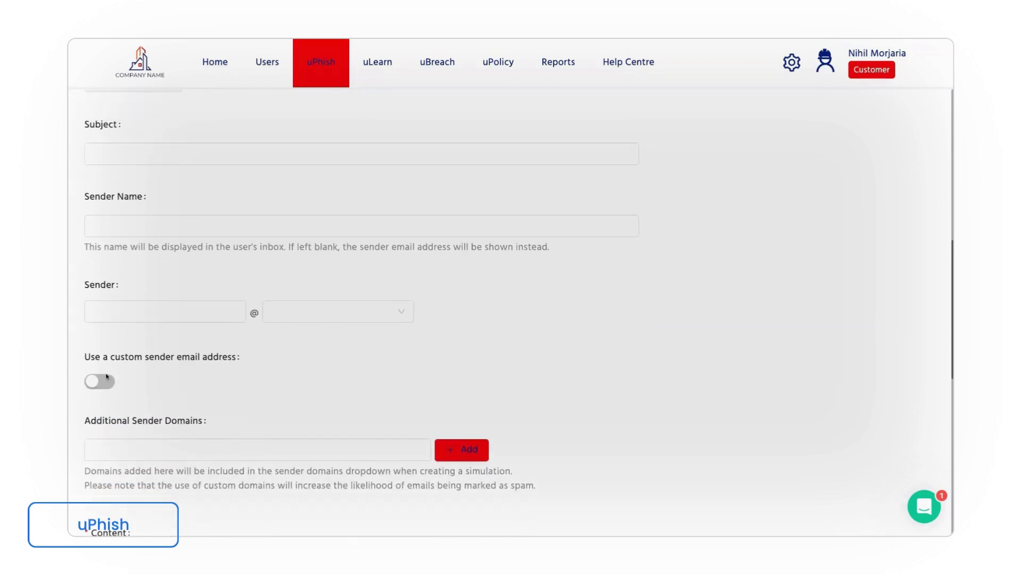
pyautogui.click(107, 379)
pyautogui.click(127, 321)
pyautogui.write('c')
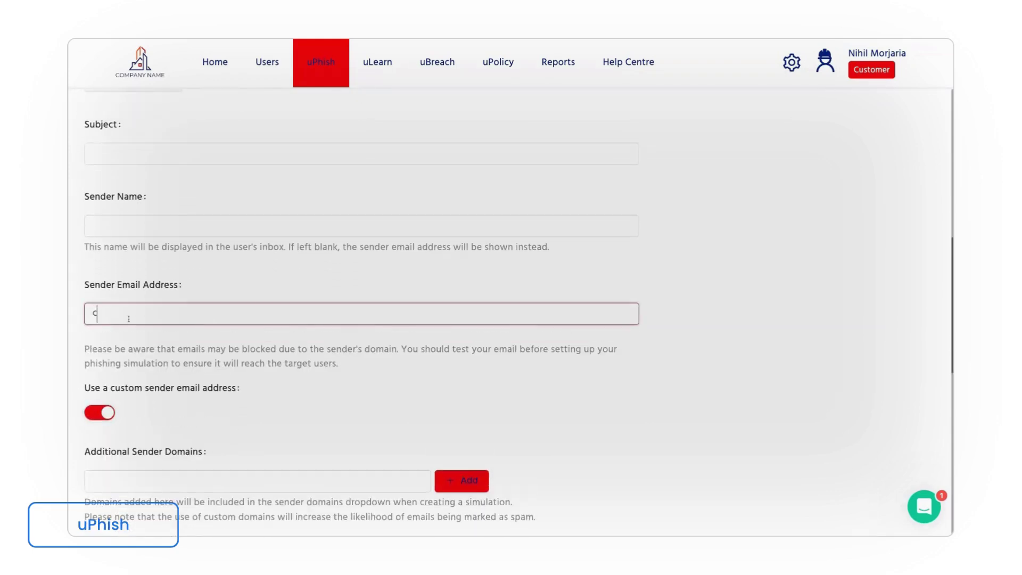
pyautogui.write('eo@your')
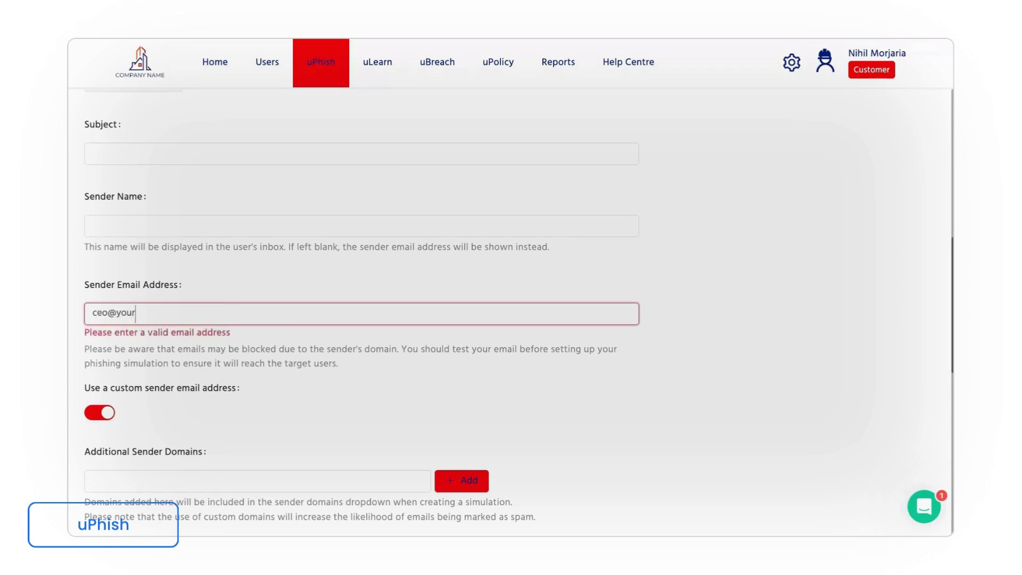
pyautogui.write('company.com')
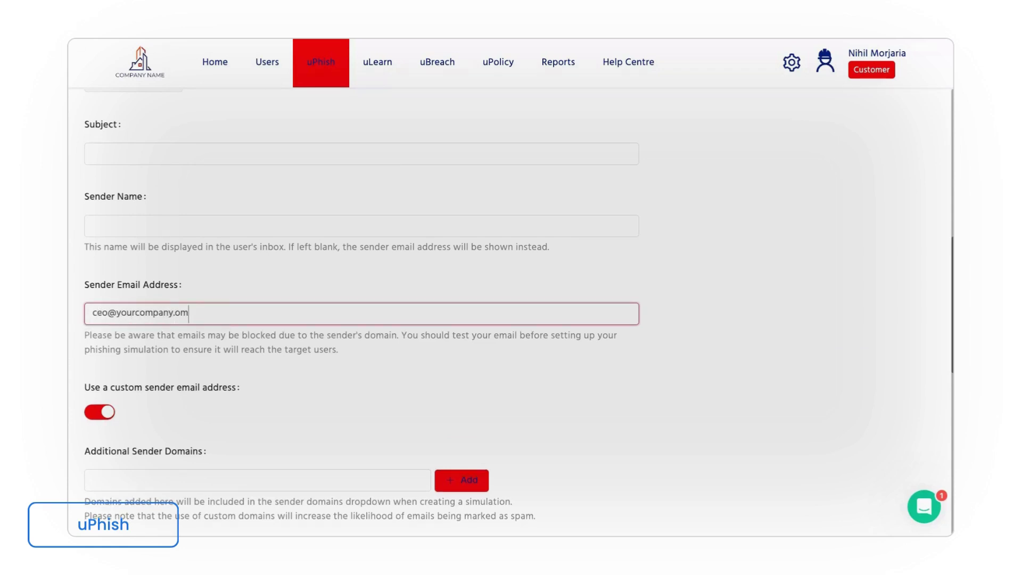
# Load the Plain Text starter layout into the email body
pyautogui.scroll(-5, 408, 359)
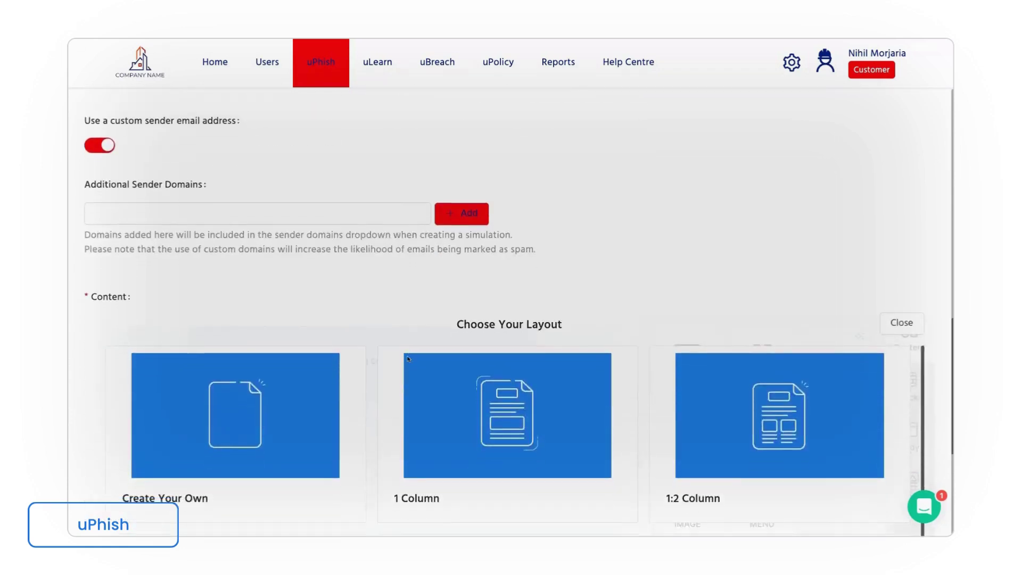
pyautogui.scroll(-1, 585, 290)
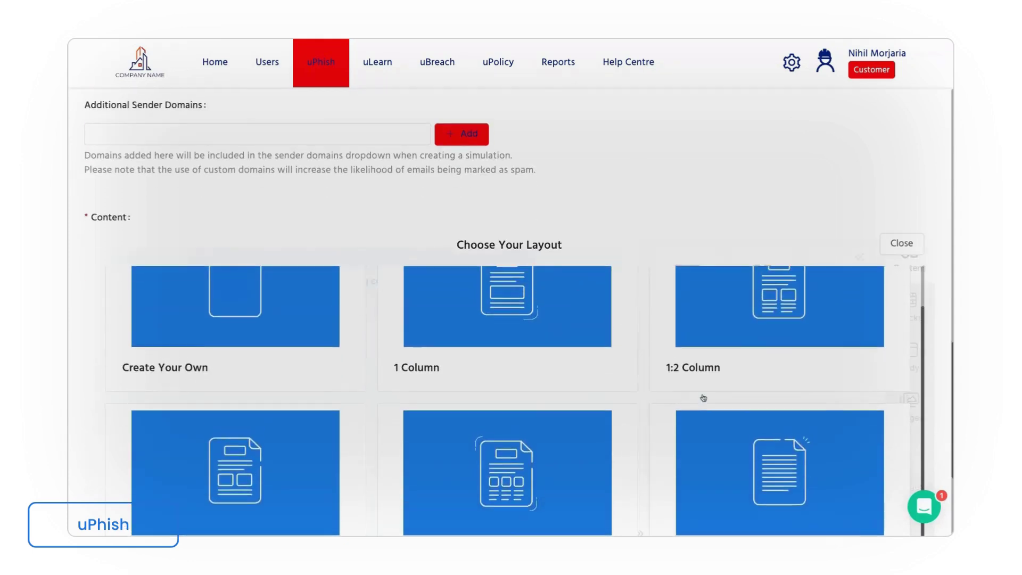
pyautogui.click(703, 397)
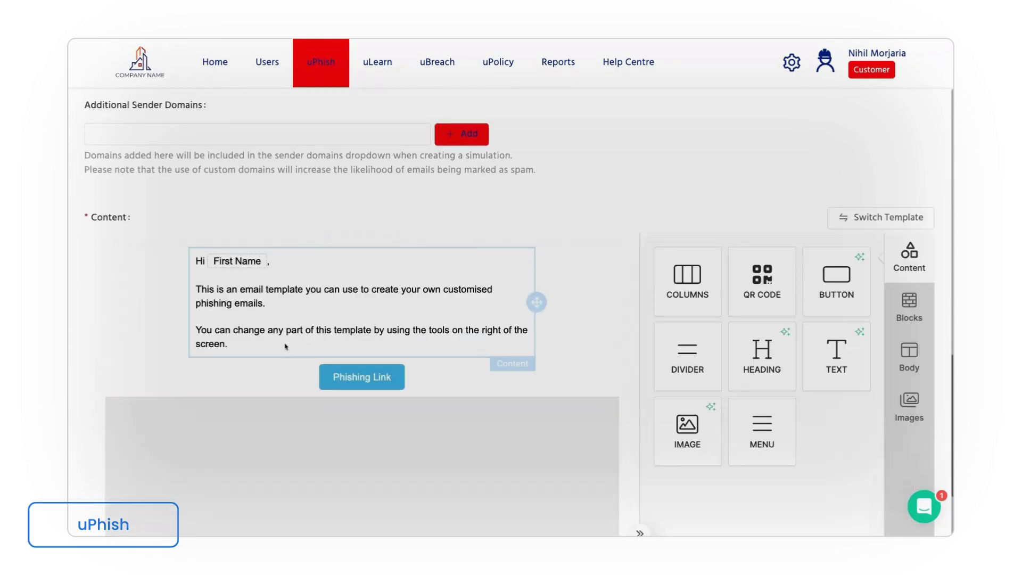
# Relabel the Phishing Link button to 'Click here'
pyautogui.click(336, 377)
pyautogui.write('Click hwer')
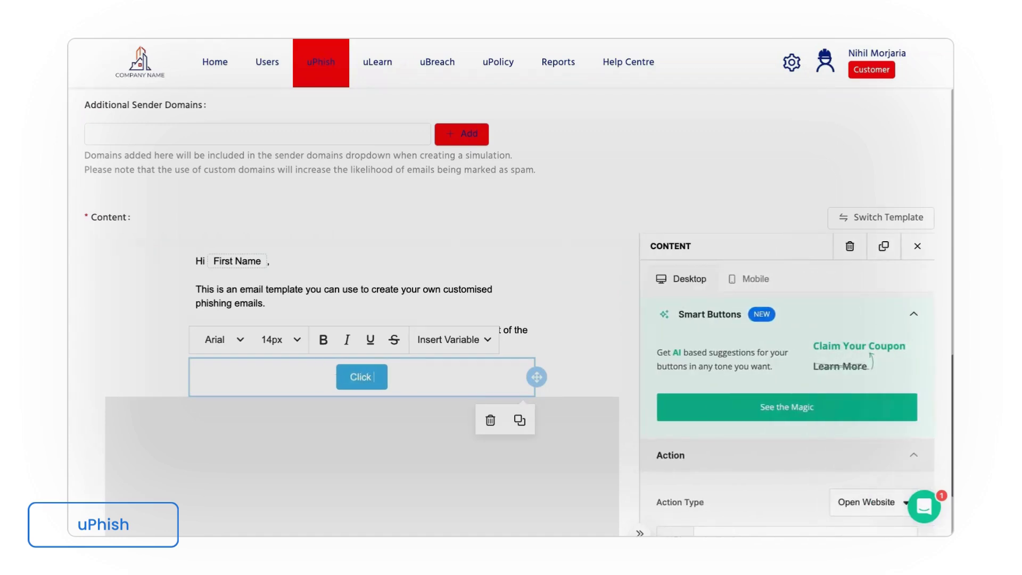
pyautogui.press('BackSpace')
pyautogui.press('BackSpace')
pyautogui.press('BackSpace')
pyautogui.write('ere')
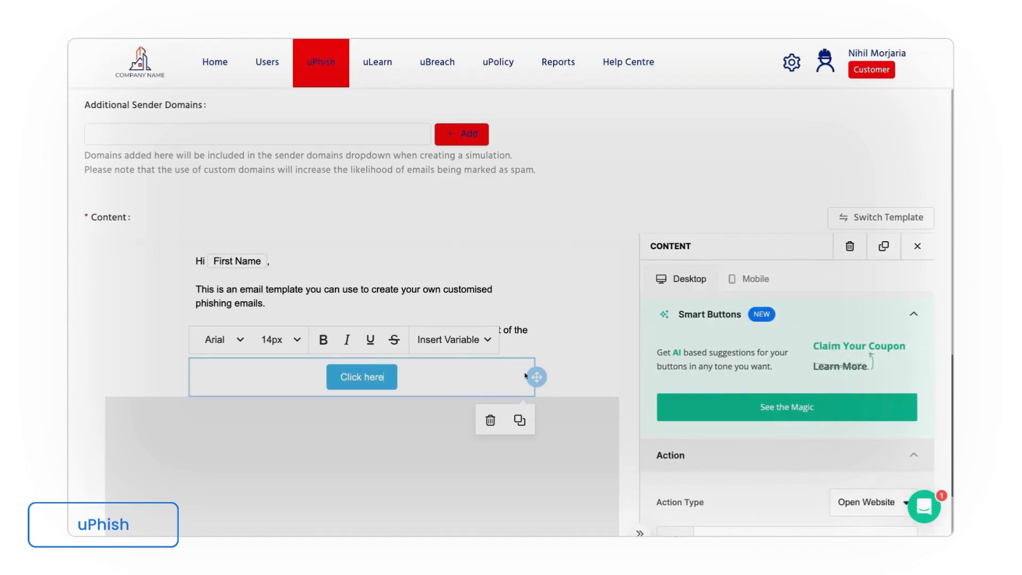
pyautogui.click(628, 268)
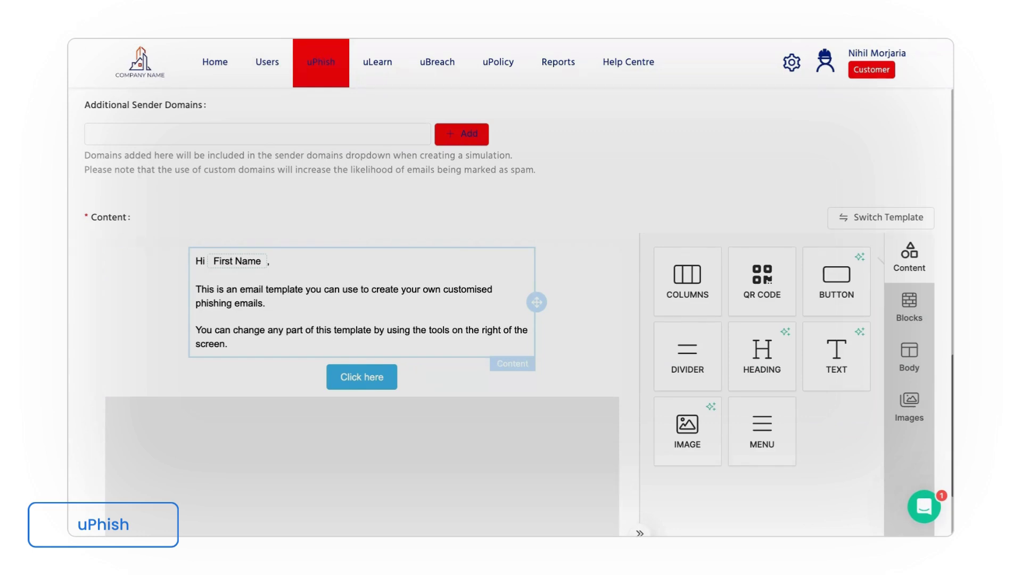
# Open the Auto Phish settings and turn on automatic phishing simulations
pyautogui.moveTo(325, 85)
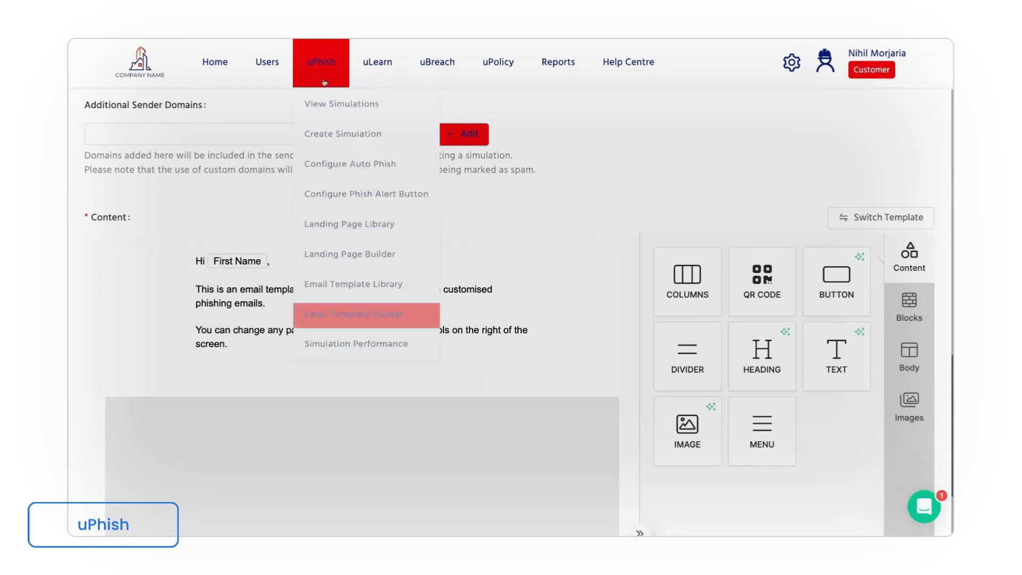
pyautogui.click(340, 178)
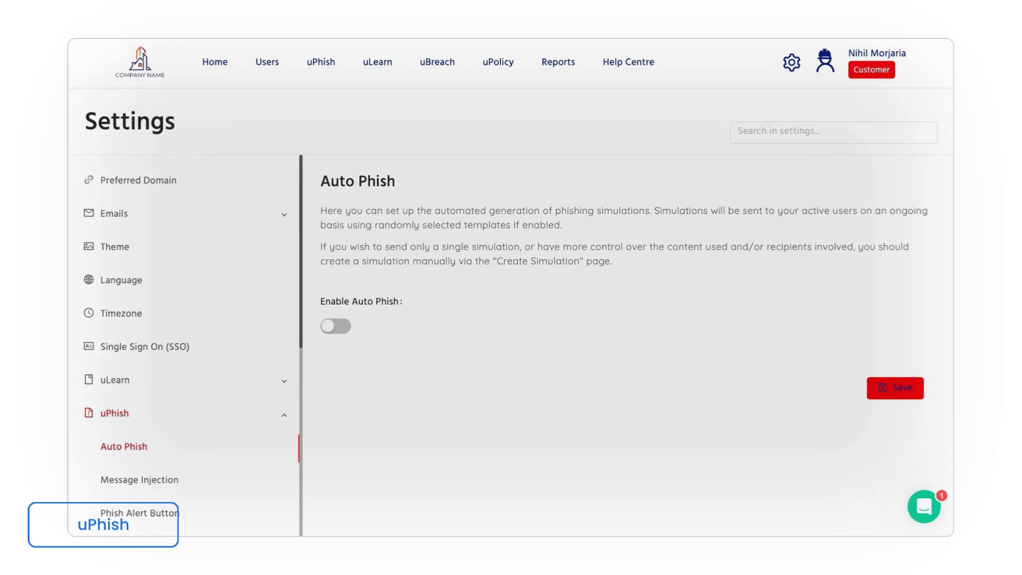
pyautogui.click(335, 325)
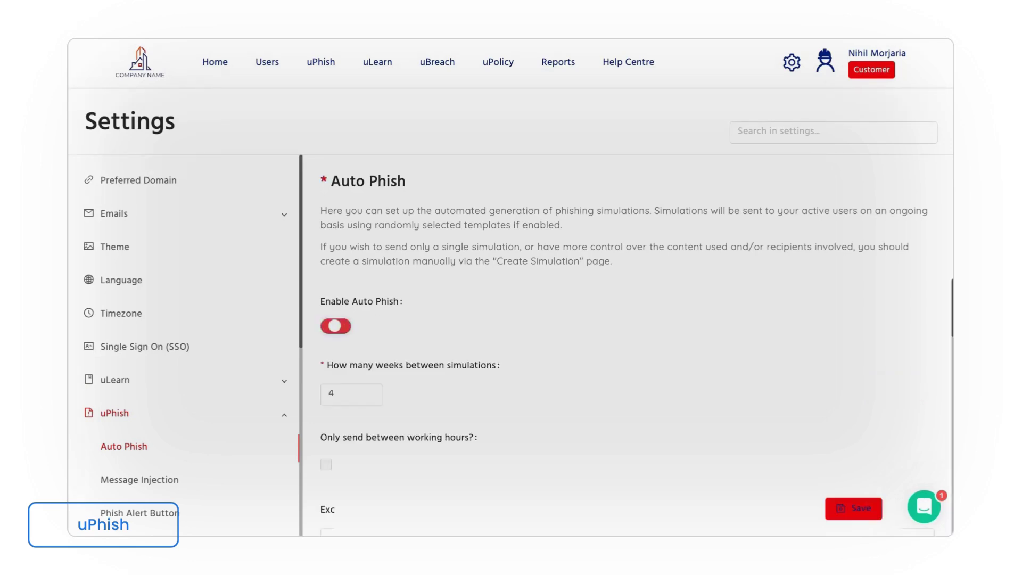
# Change the weeks between simulations from 4 to 8, then scroll to Template Filtering
pyautogui.scroll(-1, 341, 340)
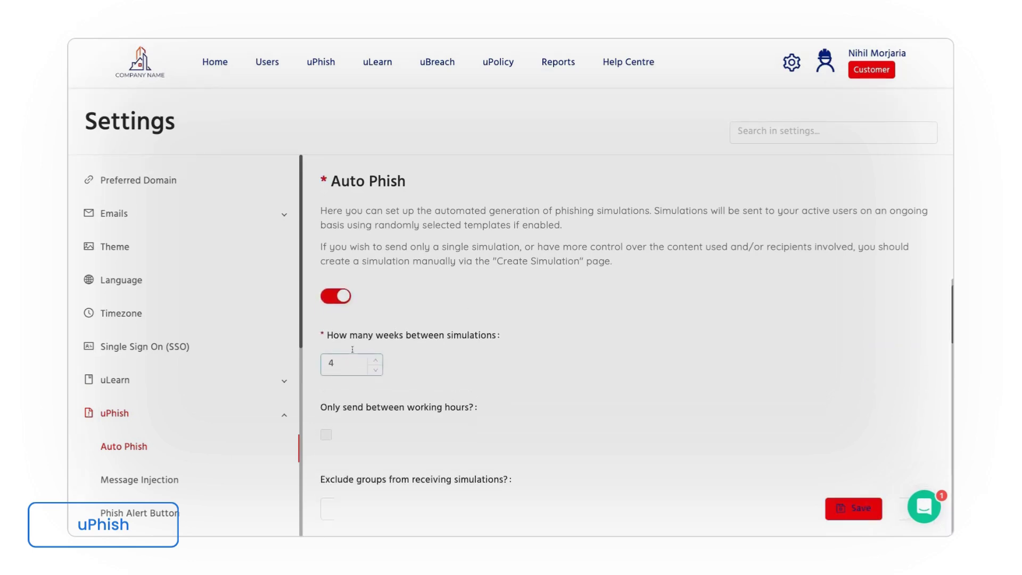
pyautogui.doubleClick(349, 360)
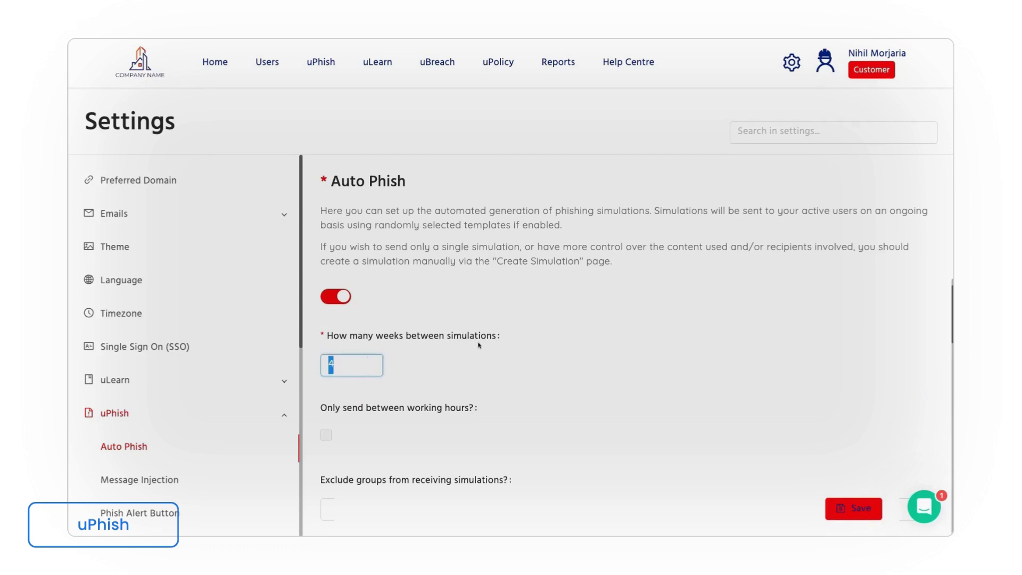
pyautogui.write('8')
pyautogui.click(524, 376)
pyautogui.scroll(-5, 627, 415)
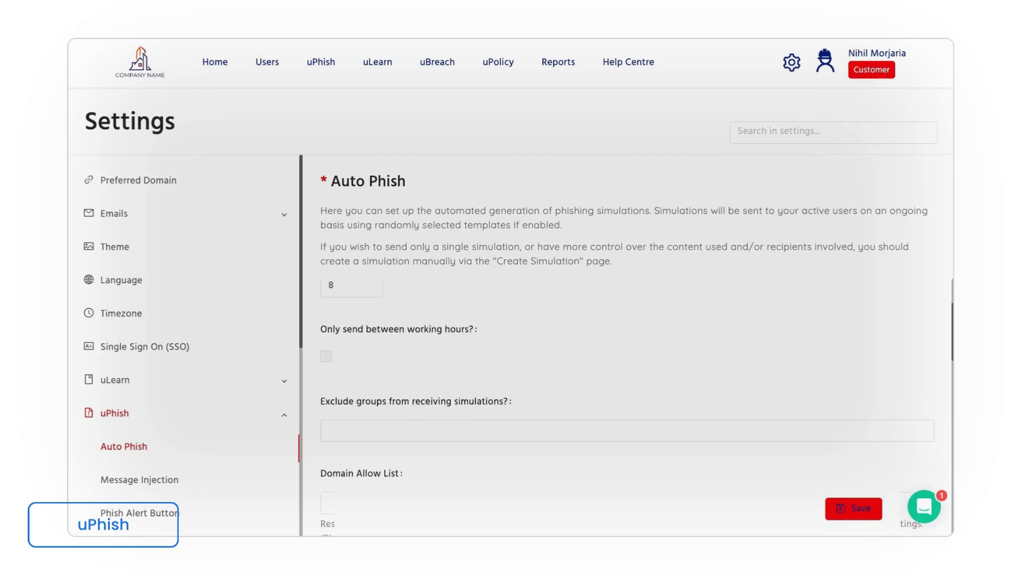
pyautogui.scroll(-2, 401, 403)
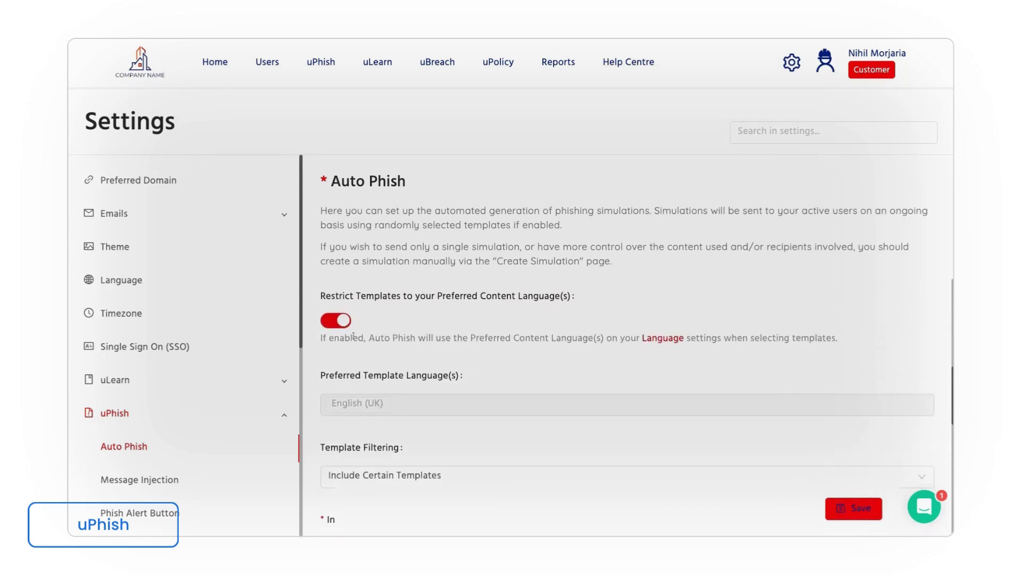
pyautogui.scroll(-2, 384, 393)
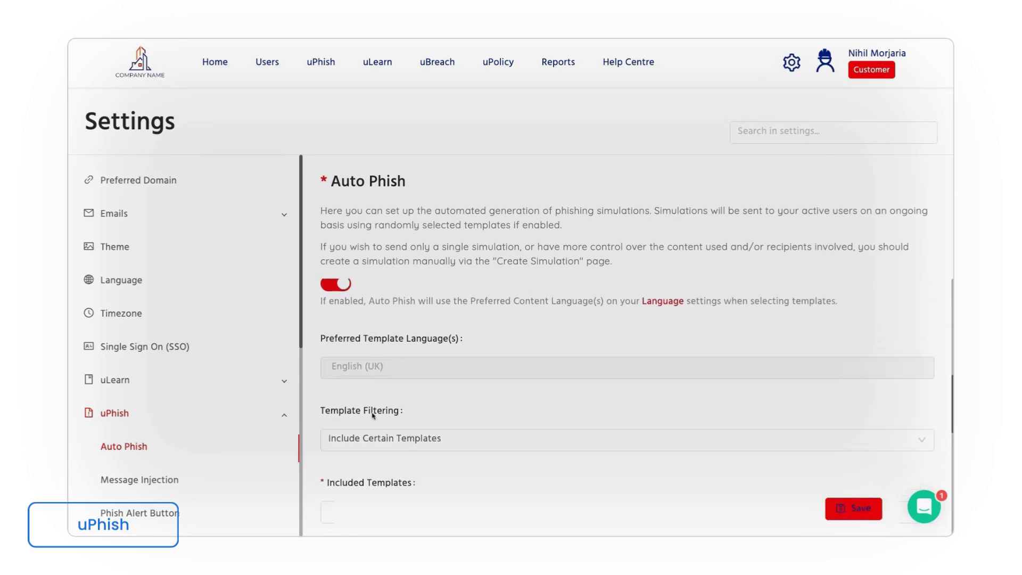
pyautogui.scroll(-2, 373, 416)
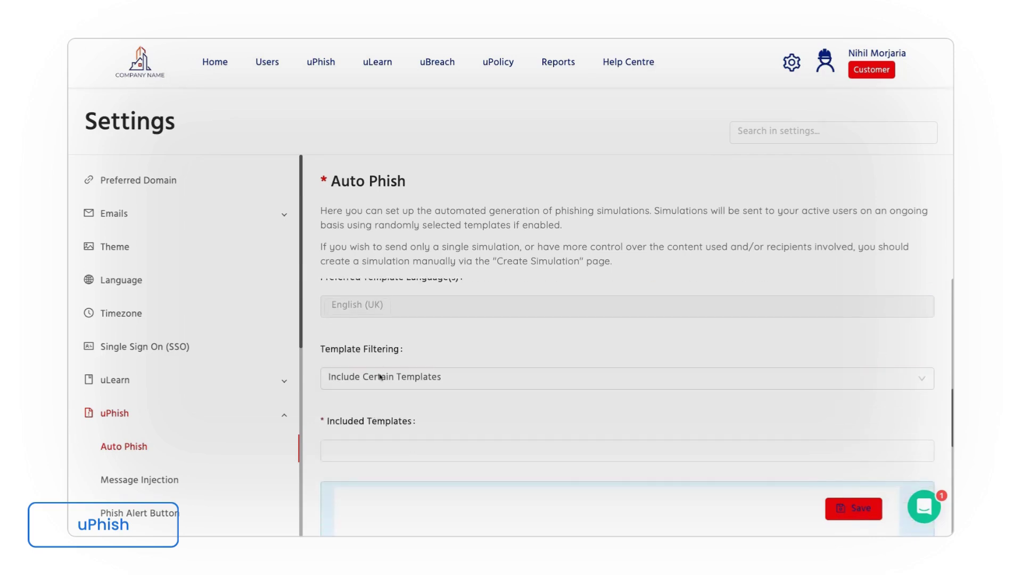
# Include the AOL, Amazon, Apple Store, BambooHR and Bitdefender sign-in templates
pyautogui.click(380, 411)
pyautogui.scroll(-2, 380, 319)
pyautogui.click(380, 309)
pyautogui.click(376, 288)
pyautogui.scroll(-3, 394, 301)
pyautogui.click(393, 283)
pyautogui.scroll(-2, 391, 319)
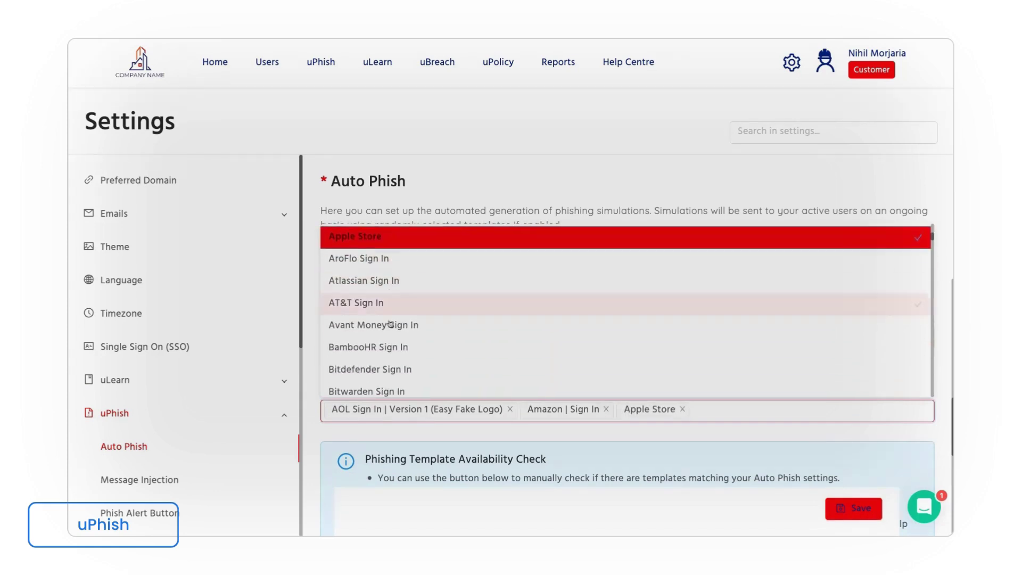
pyautogui.click(390, 346)
pyautogui.scroll(-2, 390, 320)
pyautogui.click(390, 320)
# Include the Breathe, BT Internet, Cisco and DocuSign Sign In | Version 1 templates
pyautogui.scroll(-3, 390, 320)
pyautogui.click(390, 320)
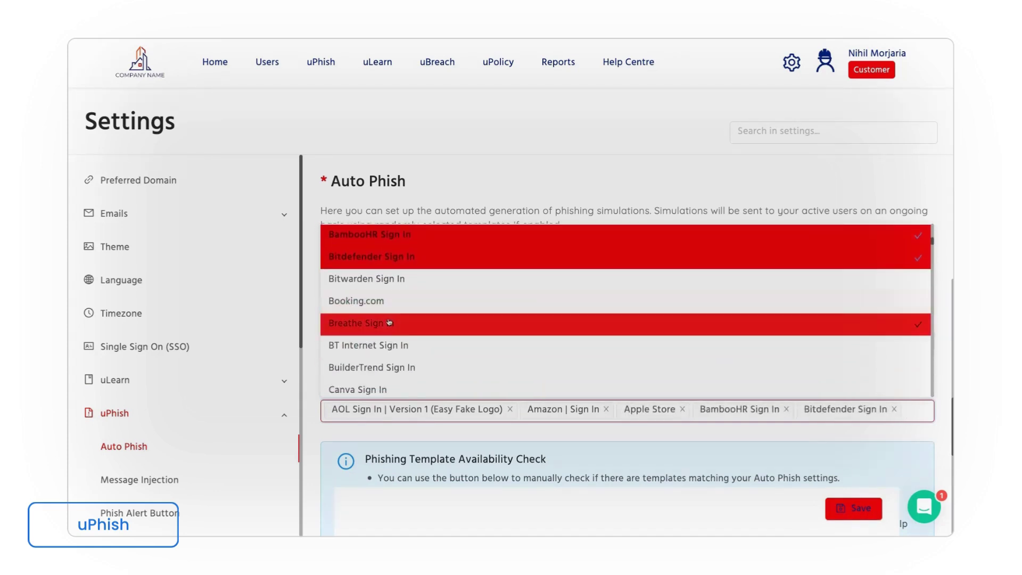
pyautogui.scroll(-2, 389, 323)
pyautogui.click(389, 322)
pyautogui.scroll(-2, 392, 351)
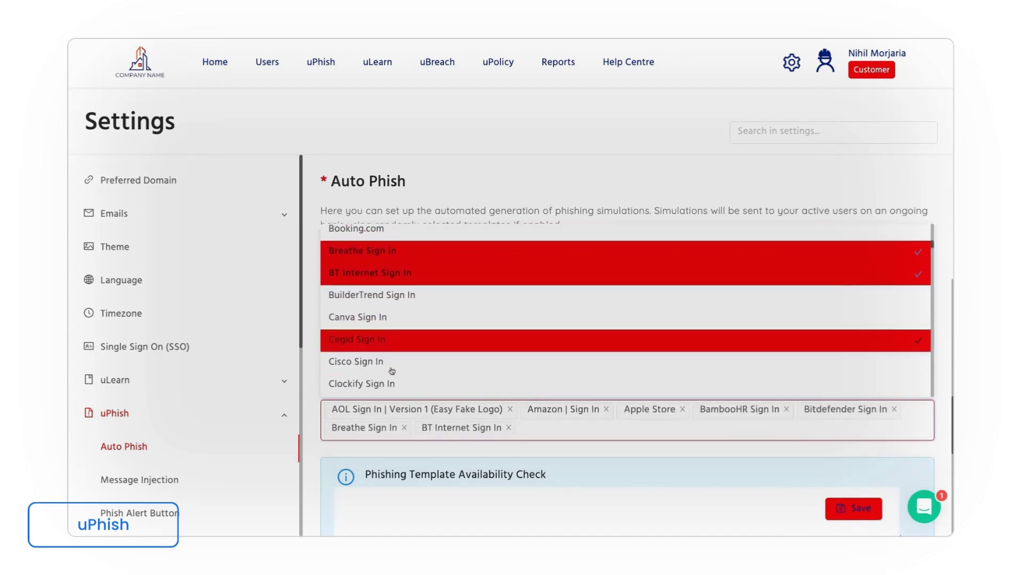
pyautogui.click(393, 366)
pyautogui.scroll(-5, 392, 367)
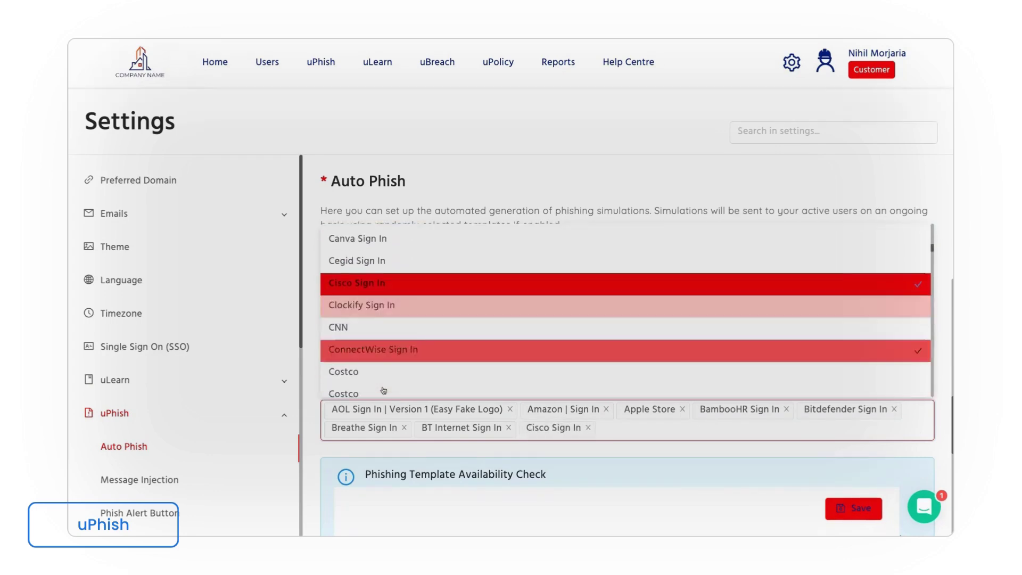
pyautogui.click(396, 322)
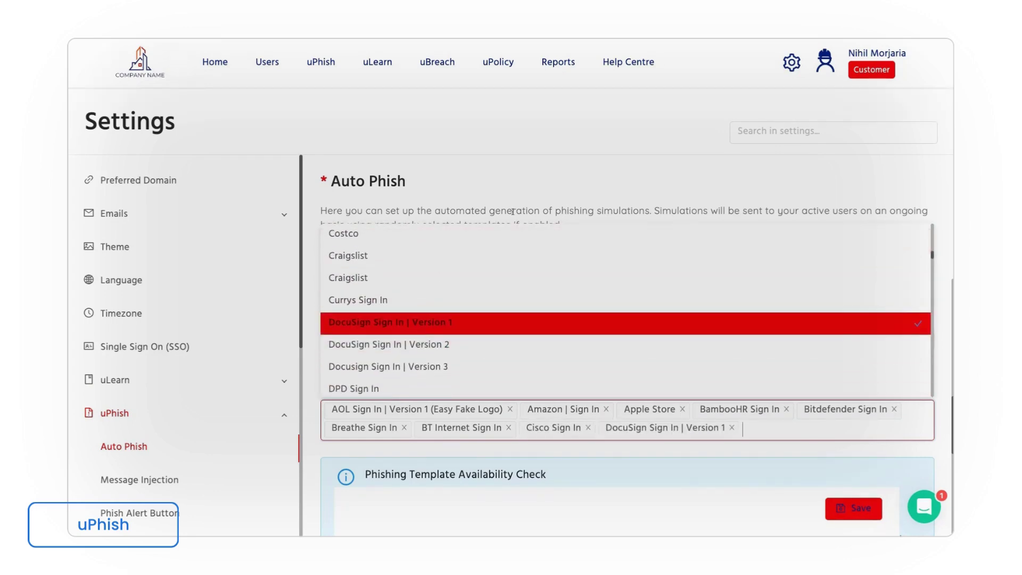
pyautogui.click(525, 200)
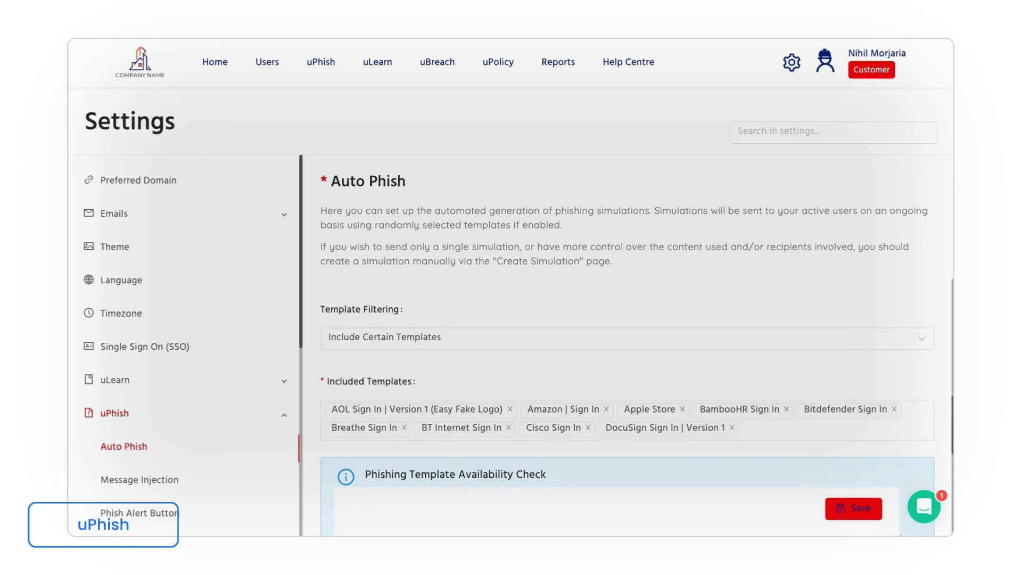
pyautogui.scroll(-5, 576, 425)
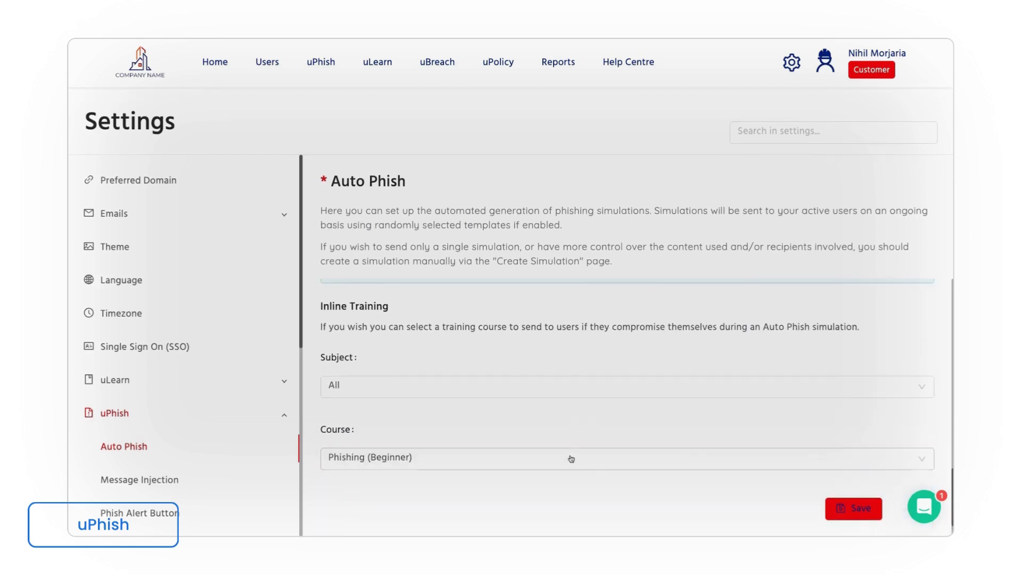
# Search 'phishing micro' and set the inline training course to Phishing Micro Training (Video)
pyautogui.click(570, 459)
pyautogui.write('h')
pyautogui.press('BackSpace')
pyautogui.write('phishing micro')
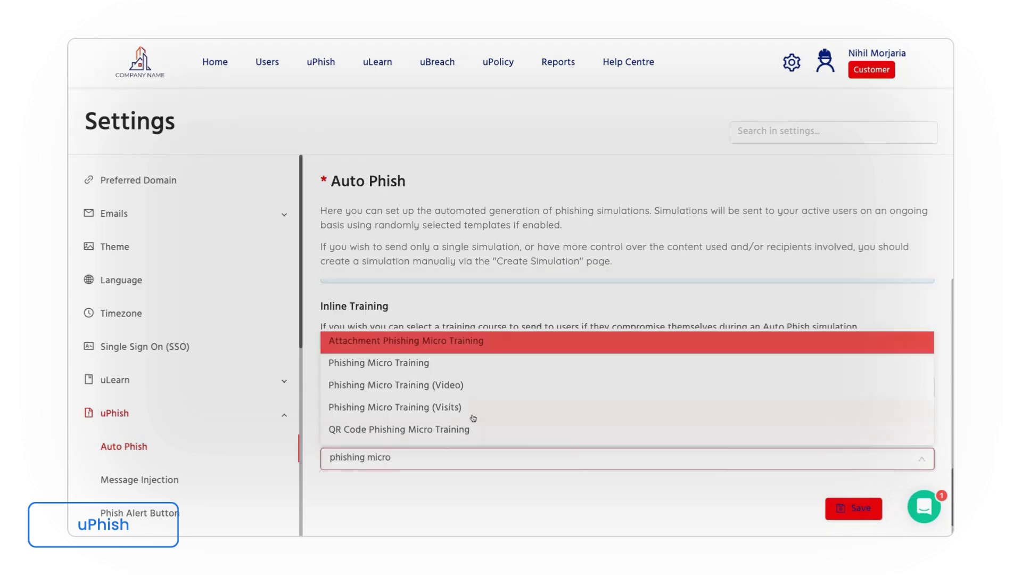
pyautogui.click(466, 394)
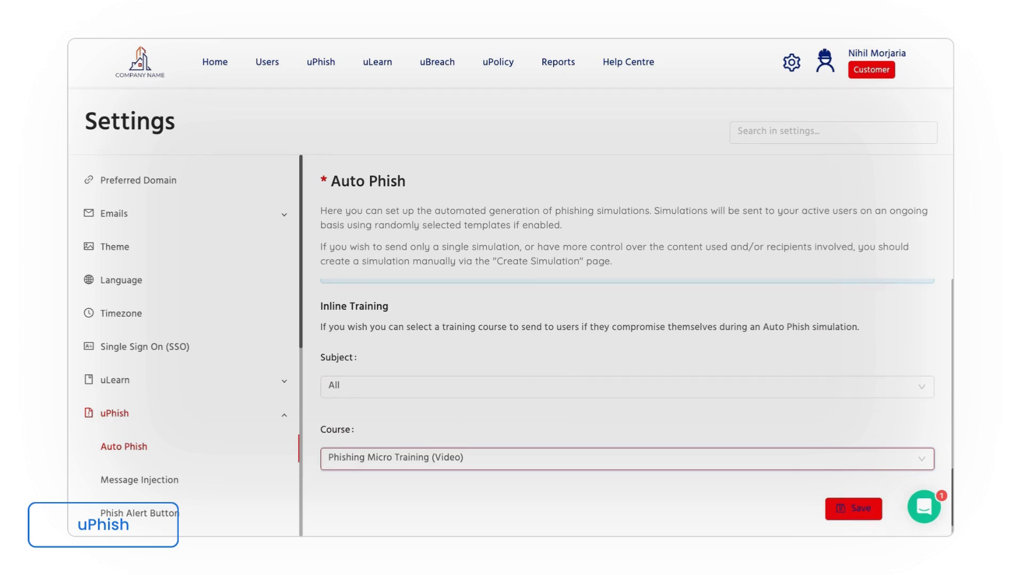
# Go to View Simulations, discarding the unsaved Auto Phish changes
pyautogui.click(321, 62)
pyautogui.click(365, 103)
pyautogui.click(624, 187)
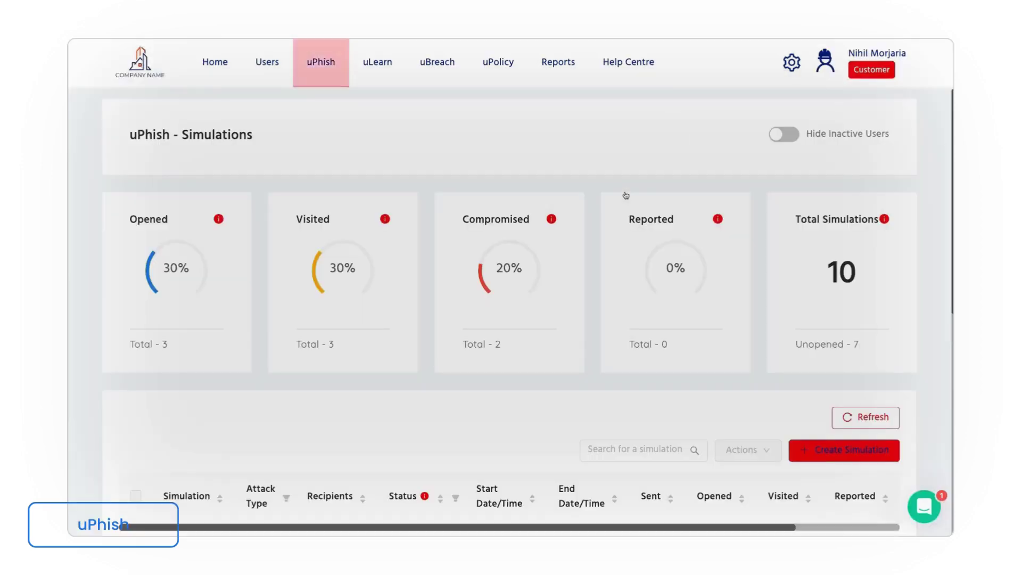
# Open the 16/11/2021 HR Phish simulation and review its recipient results
pyautogui.scroll(-3, 393, 365)
pyautogui.scroll(-1, 368, 446)
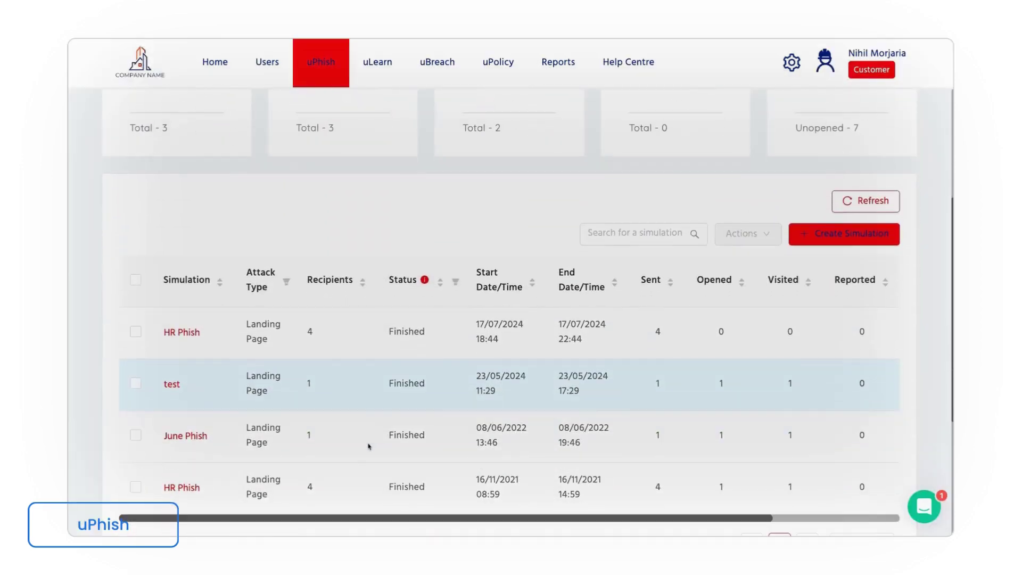
pyautogui.click(173, 492)
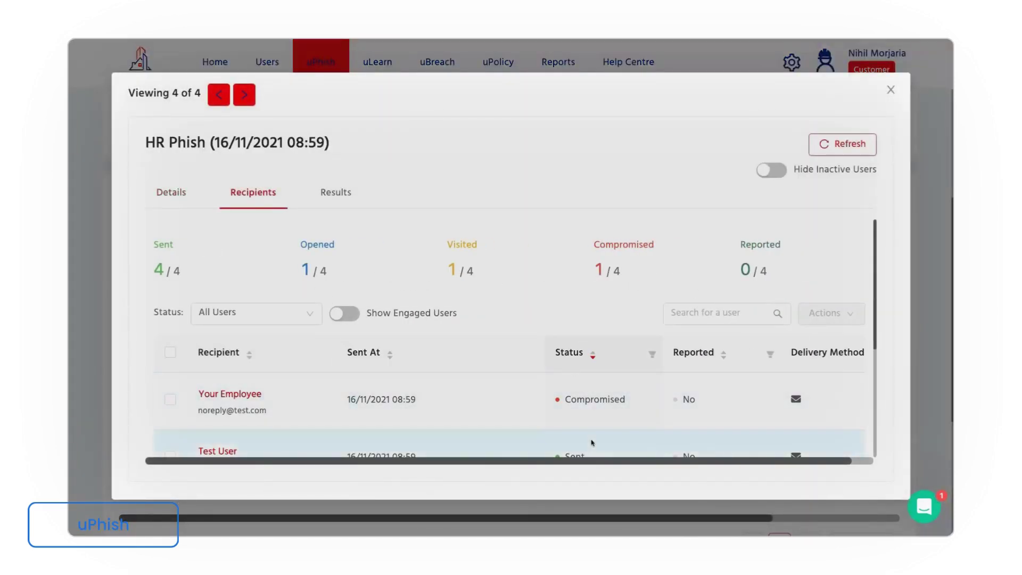
pyautogui.scroll(-3, 591, 442)
pyautogui.scroll(-1, 590, 440)
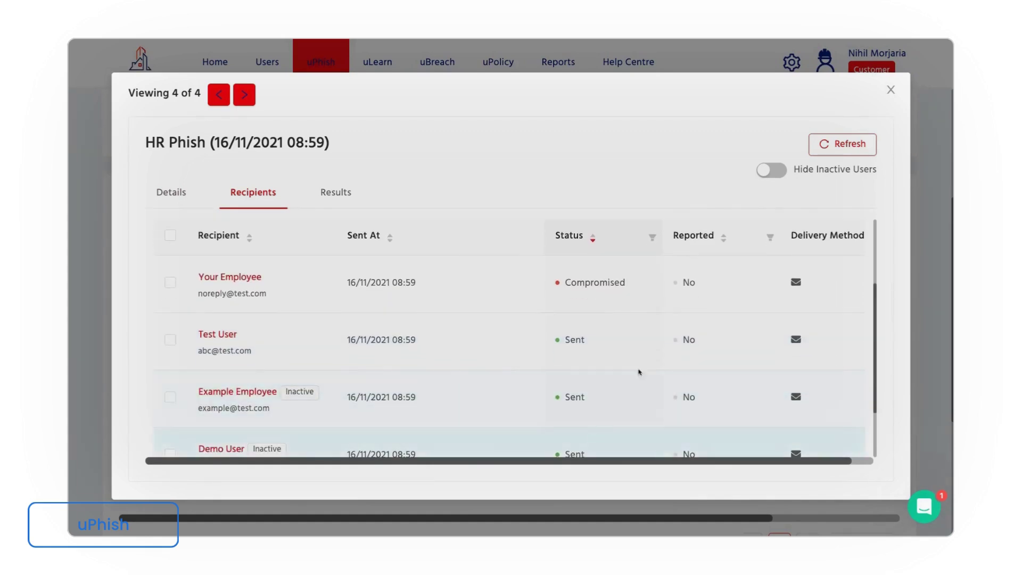
# Close the simulation details and open the account Settings page
pyautogui.click(892, 100)
pyautogui.click(792, 63)
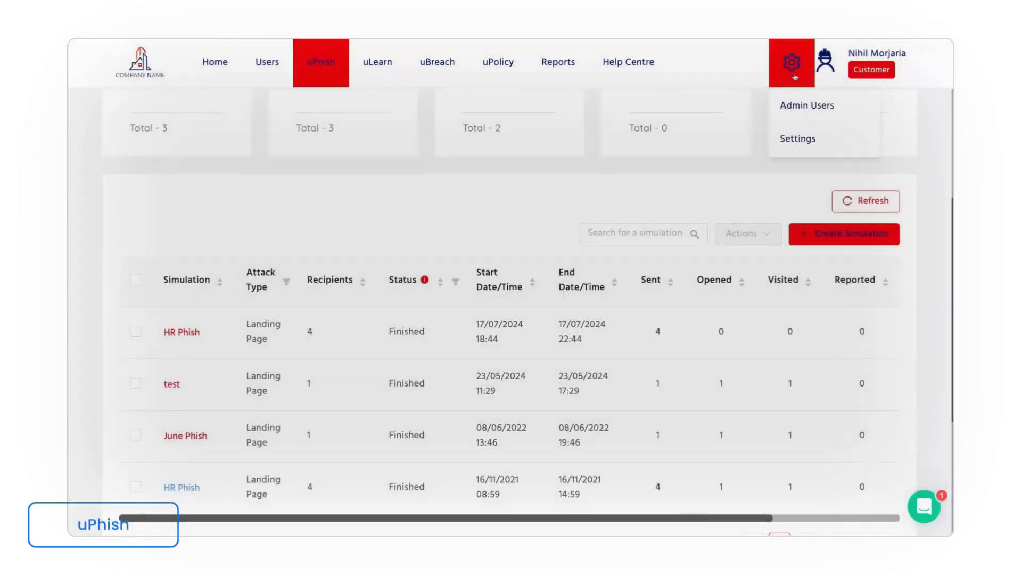
pyautogui.click(858, 142)
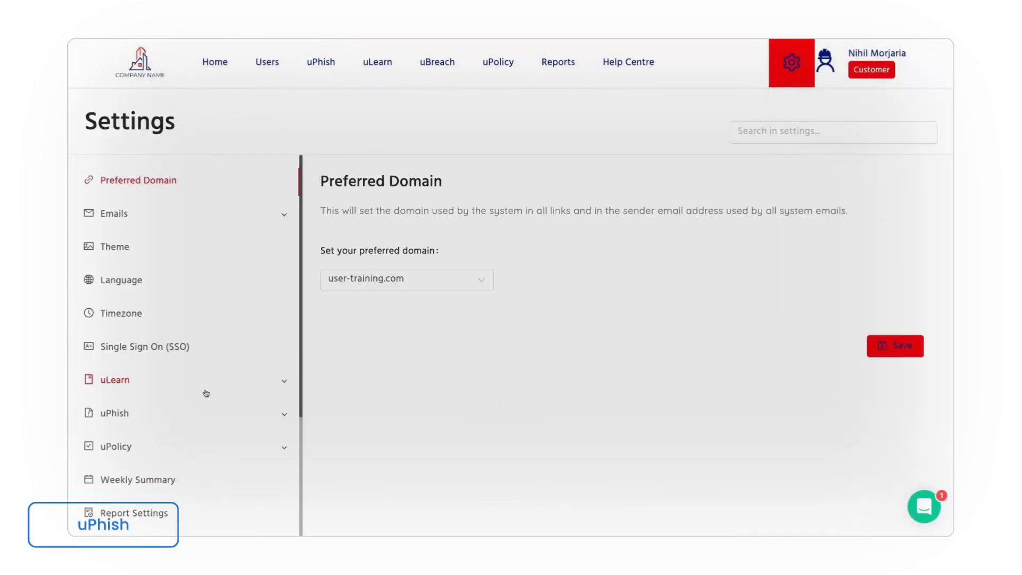
# Open uPhish Message Injection settings with Microsoft 365 and Google Workspace options
pyautogui.click(223, 381)
pyautogui.scroll(-1, 161, 466)
pyautogui.scroll(-1, 161, 467)
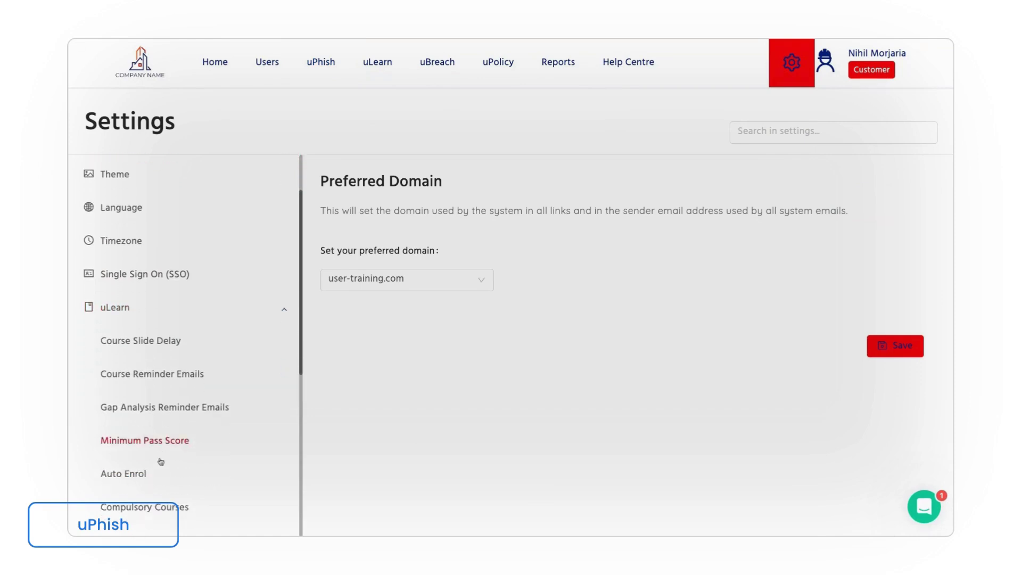
pyautogui.click(188, 321)
pyautogui.click(138, 345)
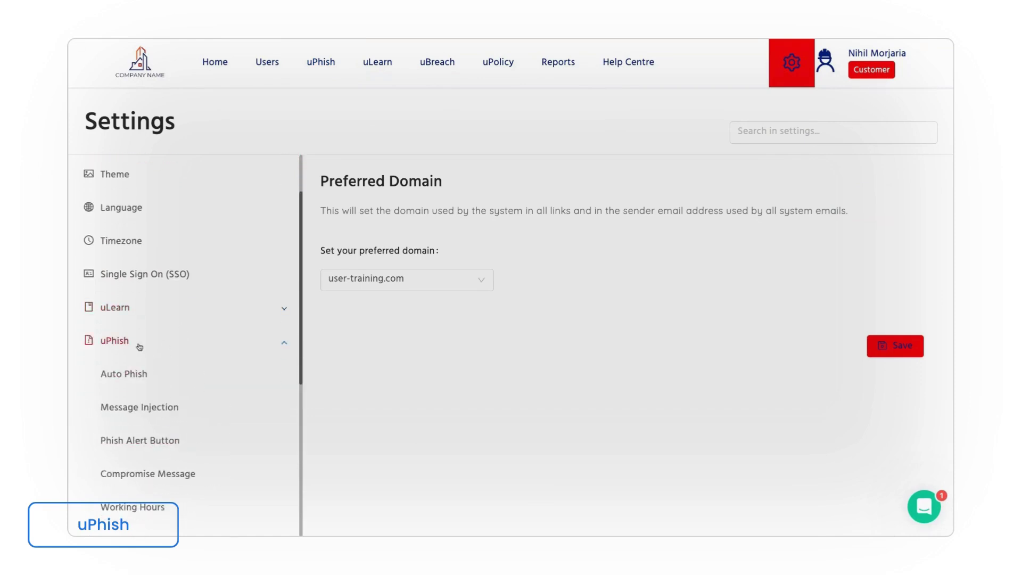
pyautogui.click(153, 410)
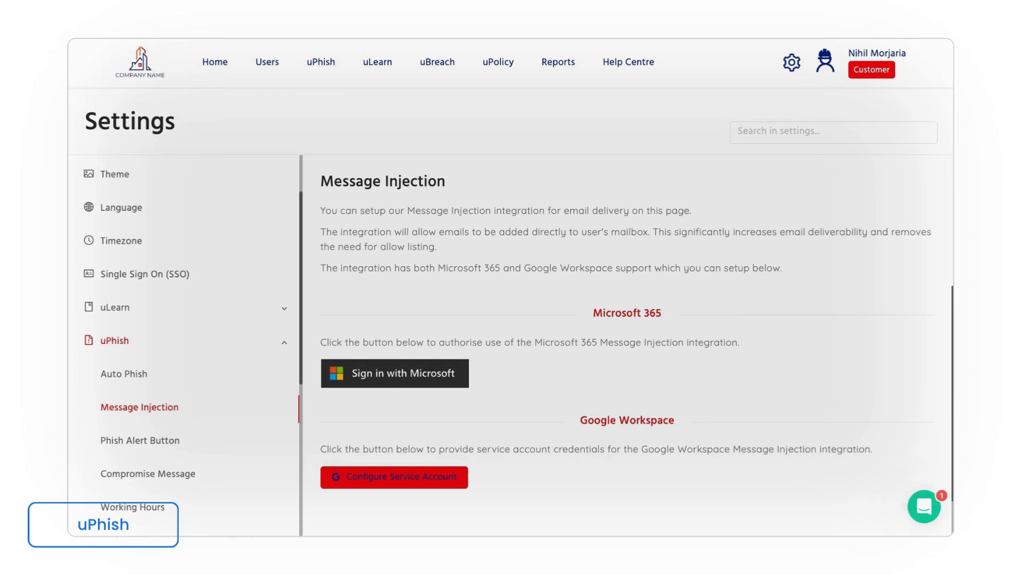
pyautogui.click(321, 62)
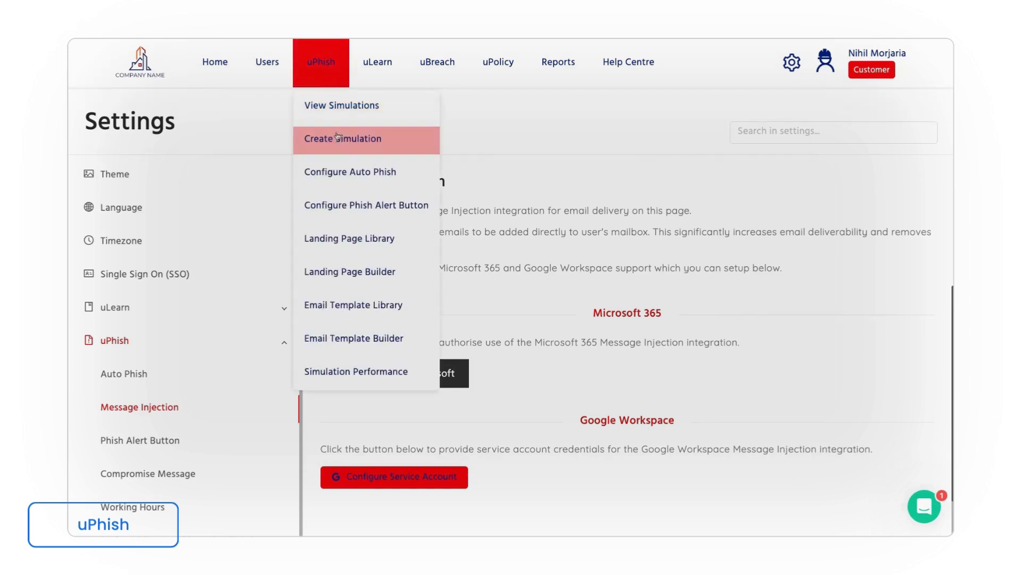